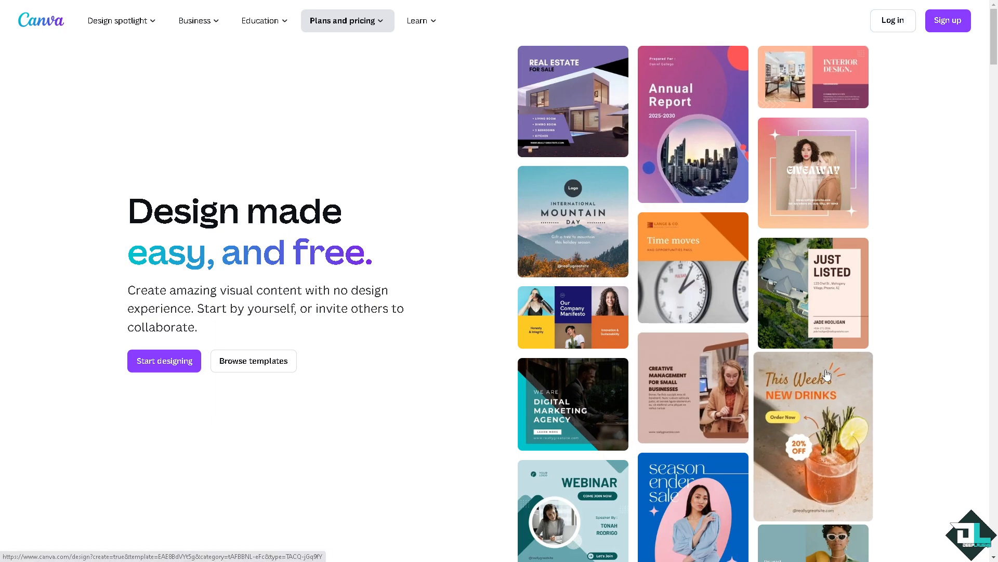
# Start signing up for an account and show the additional sign-in methods.
pyautogui.click(948, 27)
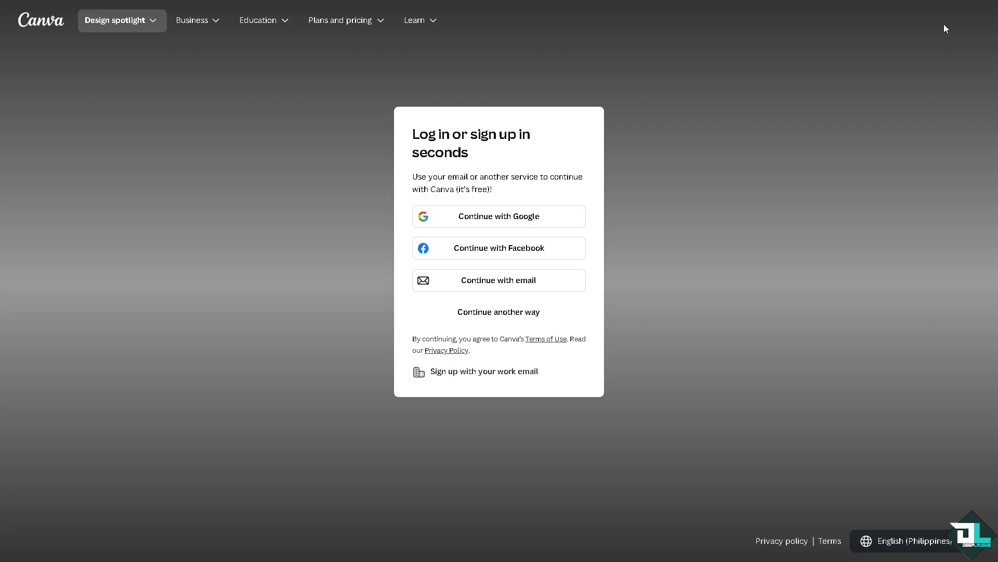
pyautogui.click(507, 311)
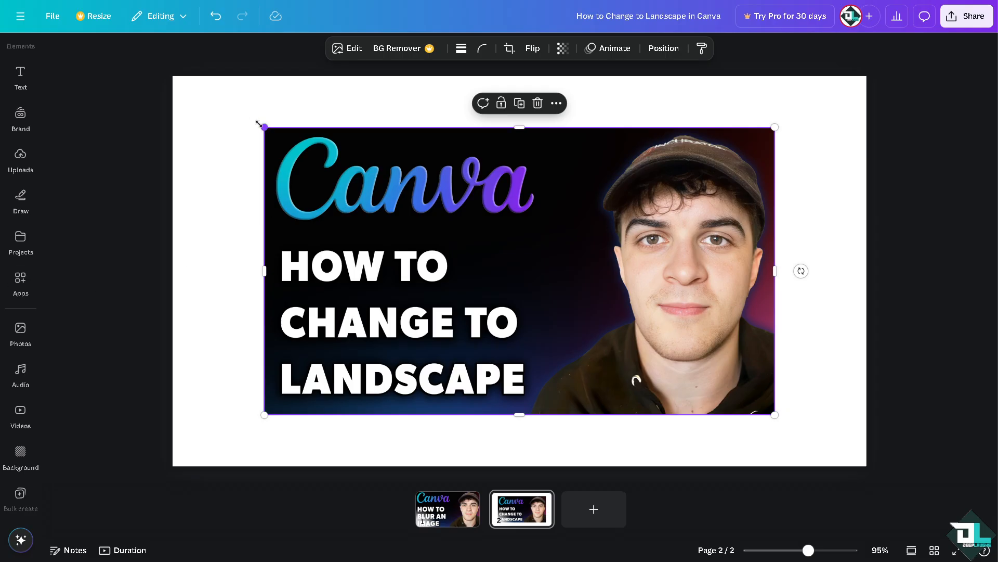
# Enlarge the "How to Change to Landscape" image on page 2 until it covers the whole page.
pyautogui.moveTo(258, 124); pyautogui.dragTo(178, 63)
pyautogui.moveTo(780, 418); pyautogui.dragTo(866, 466)
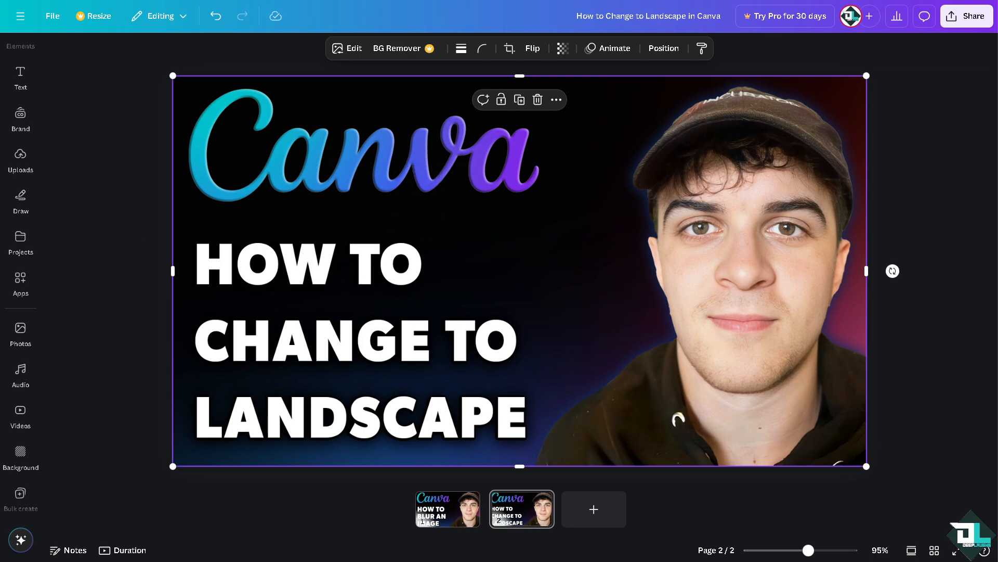
# Create a new custom-size landscape design 1080 px wide and 620 px high.
pyautogui.click(52, 16)
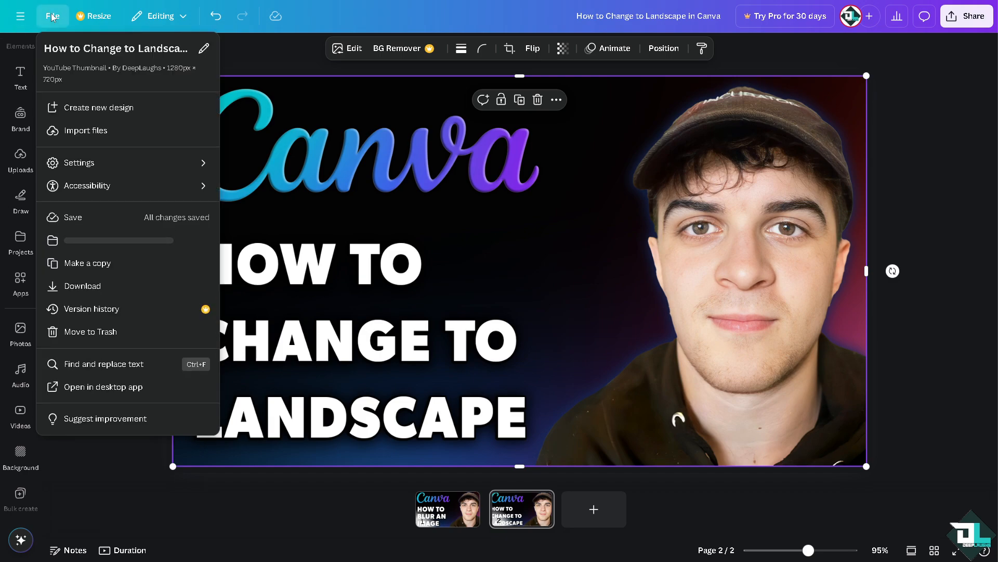
pyautogui.click(95, 109)
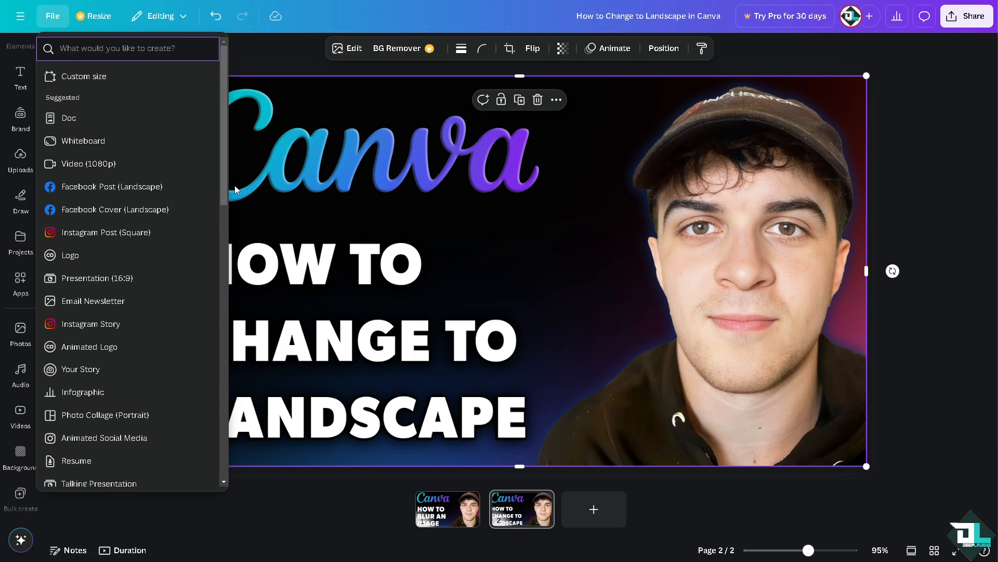
pyautogui.click(83, 83)
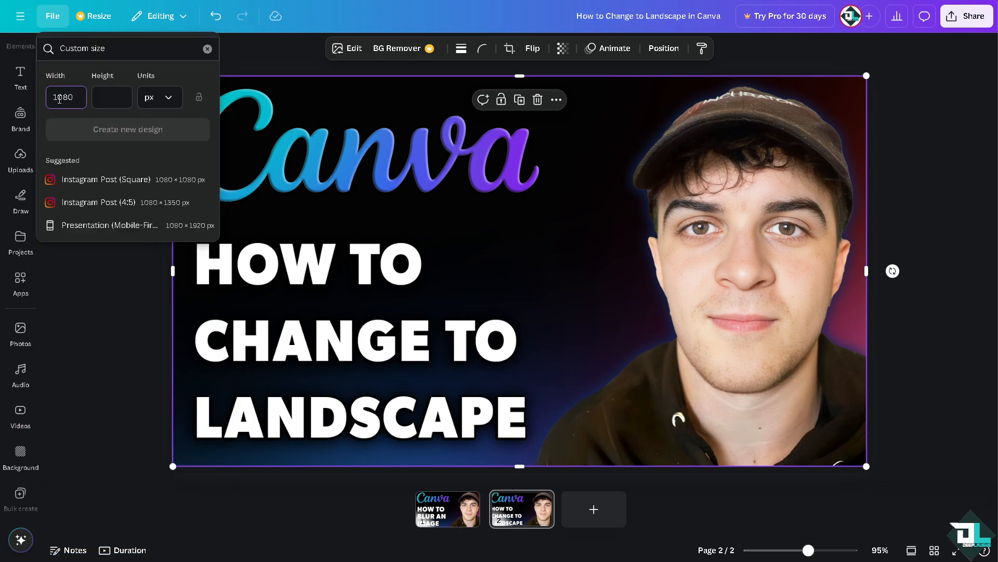
pyautogui.press('Tab')
pyautogui.write('620')
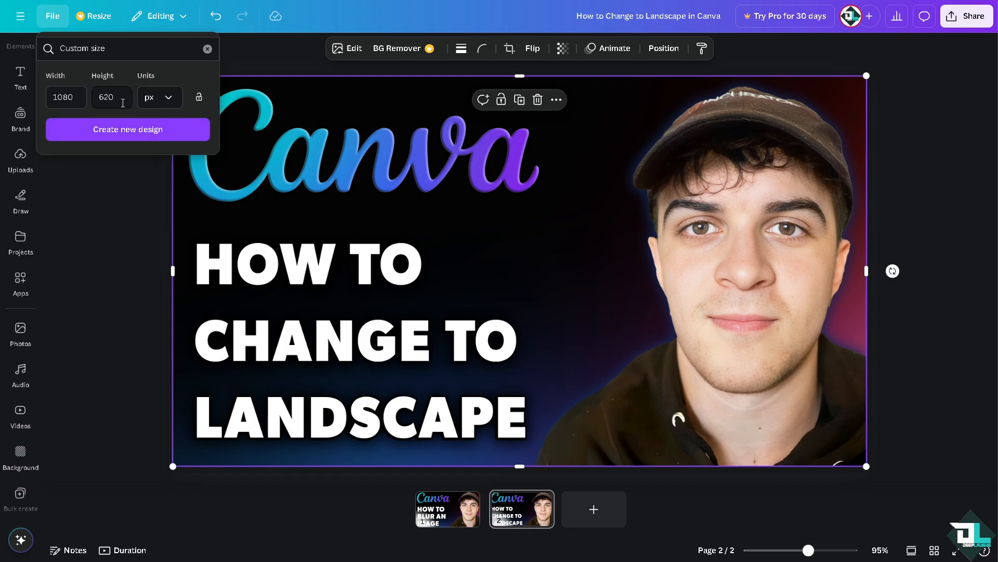
pyautogui.click(150, 130)
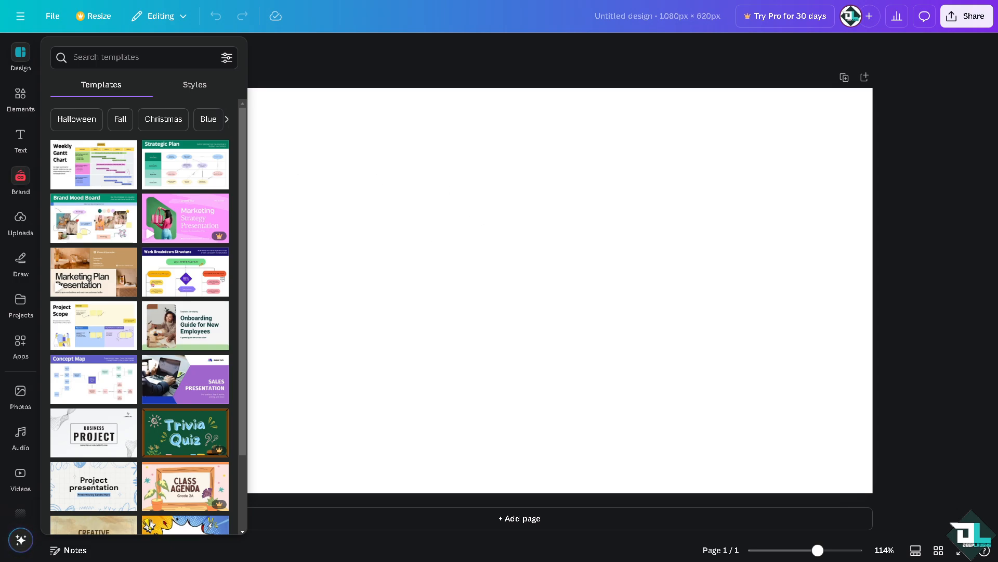
# Insert the uploaded "How to Change to Landscape" image and enlarge it to nearly fill the page.
pyautogui.click(21, 218)
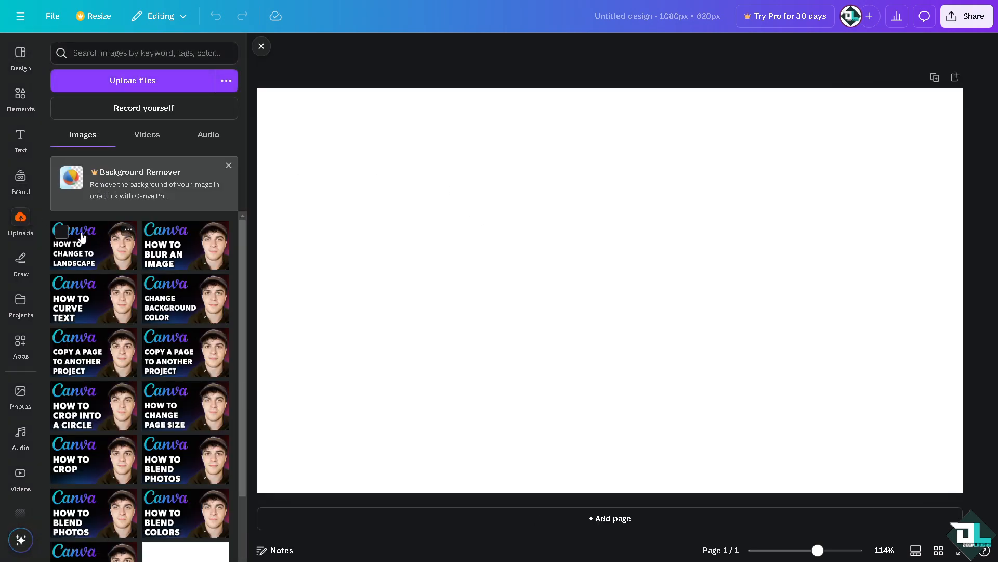
pyautogui.click(82, 237)
pyautogui.click(261, 46)
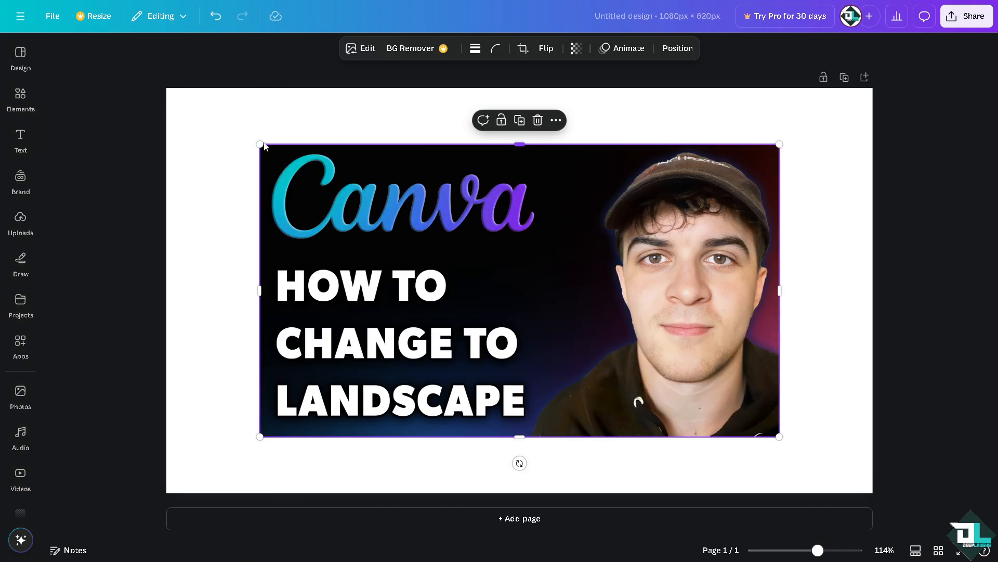
pyautogui.moveTo(247, 137); pyautogui.dragTo(166, 89)
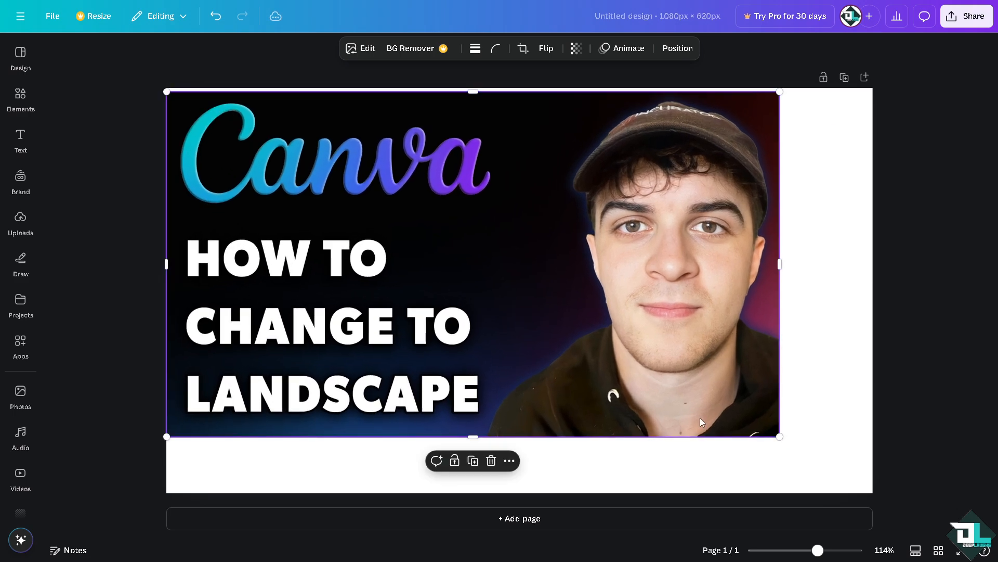
pyautogui.moveTo(780, 438); pyautogui.dragTo(863, 484)
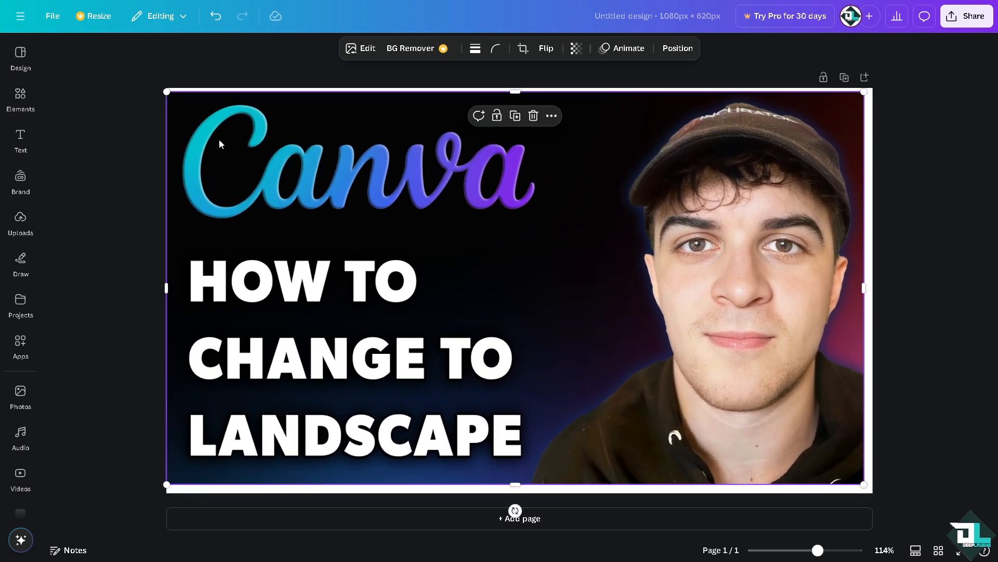
# Create a new blank design from the Your Story preset.
pyautogui.click(54, 16)
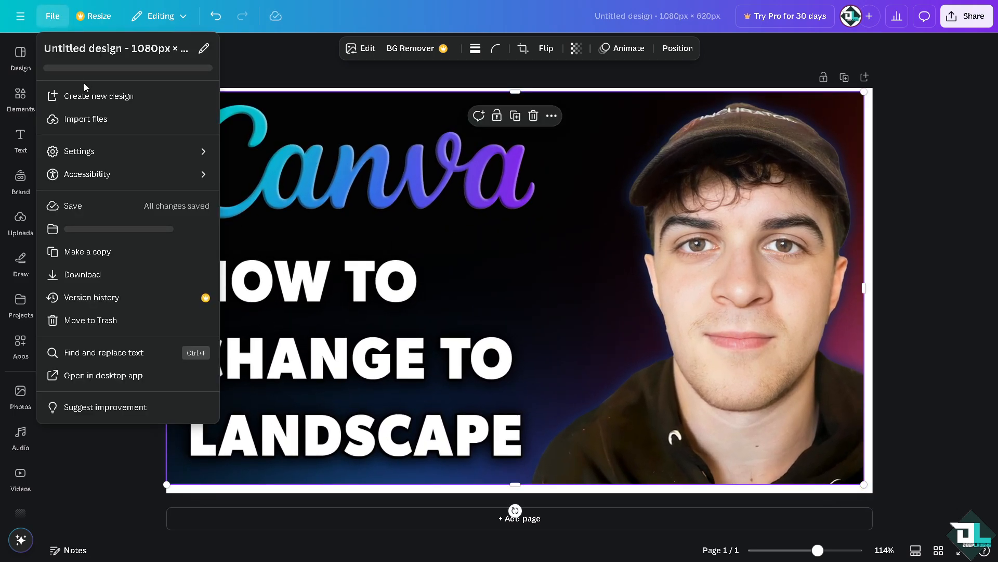
pyautogui.click(92, 97)
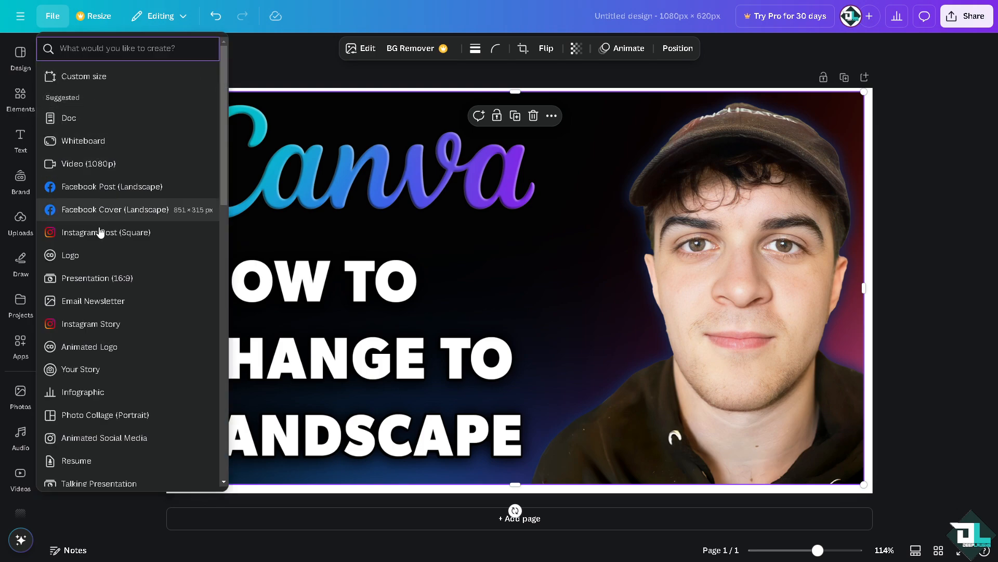
pyautogui.click(92, 323)
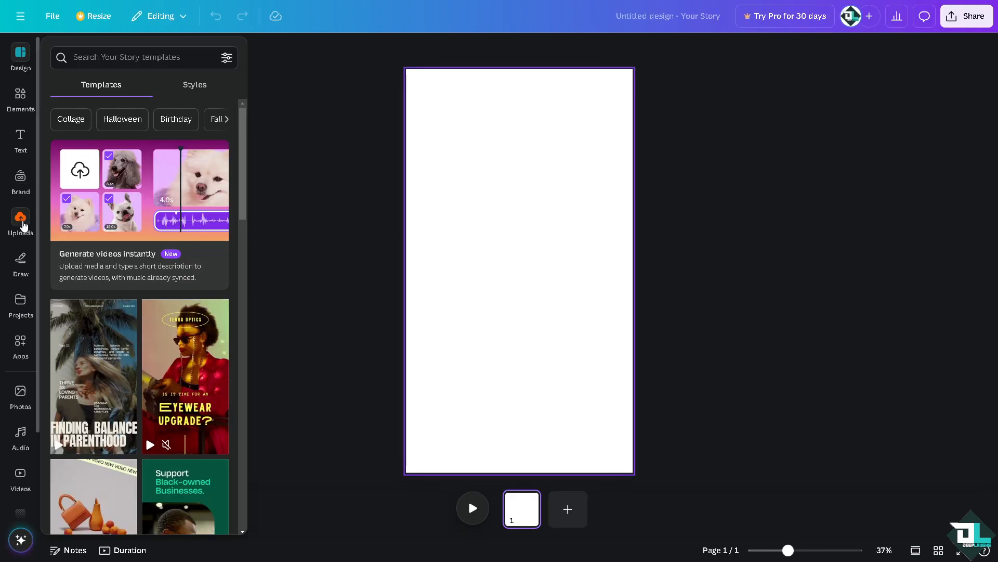
# Place the uploaded "How to Change to Landscape" image on the story page and enlarge it to the full page width.
pyautogui.click(21, 224)
pyautogui.click(123, 249)
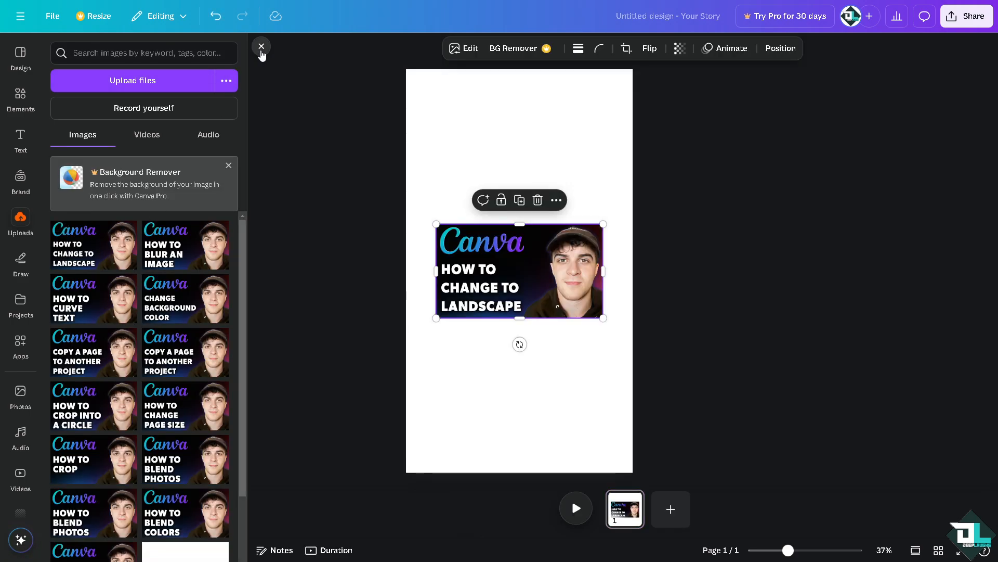
pyautogui.click(262, 47)
pyautogui.moveTo(436, 224); pyautogui.dragTo(406, 199)
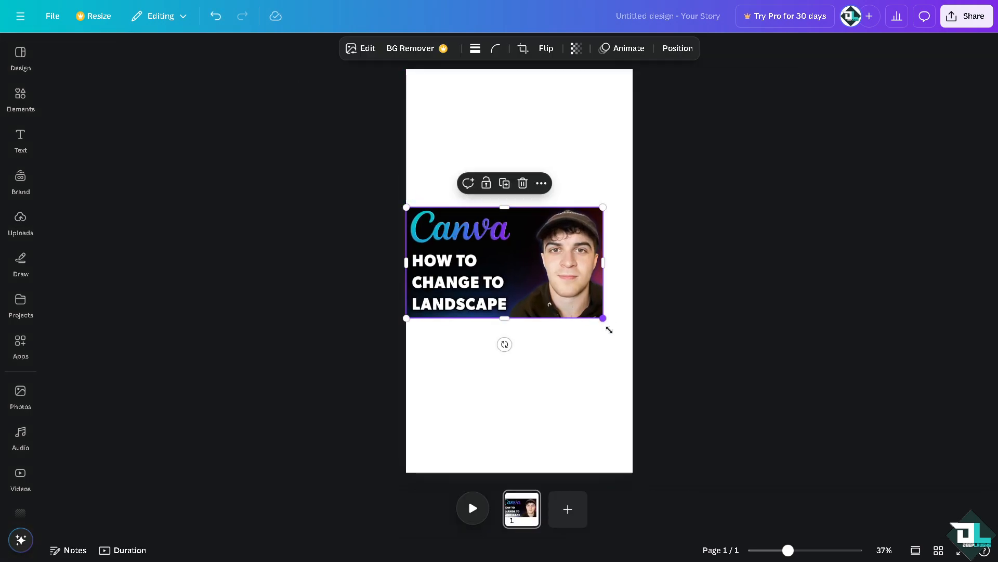
pyautogui.moveTo(608, 329); pyautogui.dragTo(632, 349)
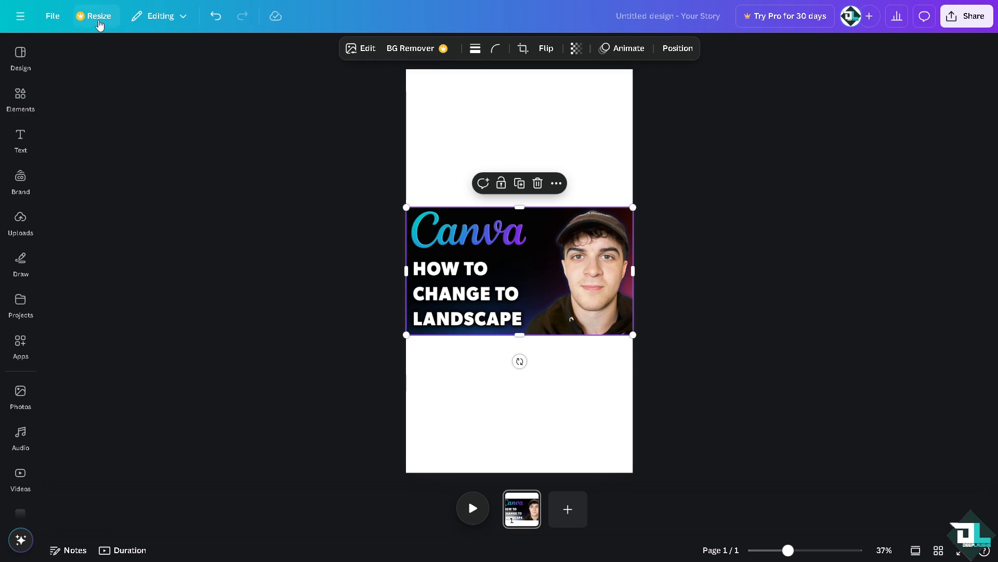
# Open the custom size settings for resizing the story design.
pyautogui.click(98, 20)
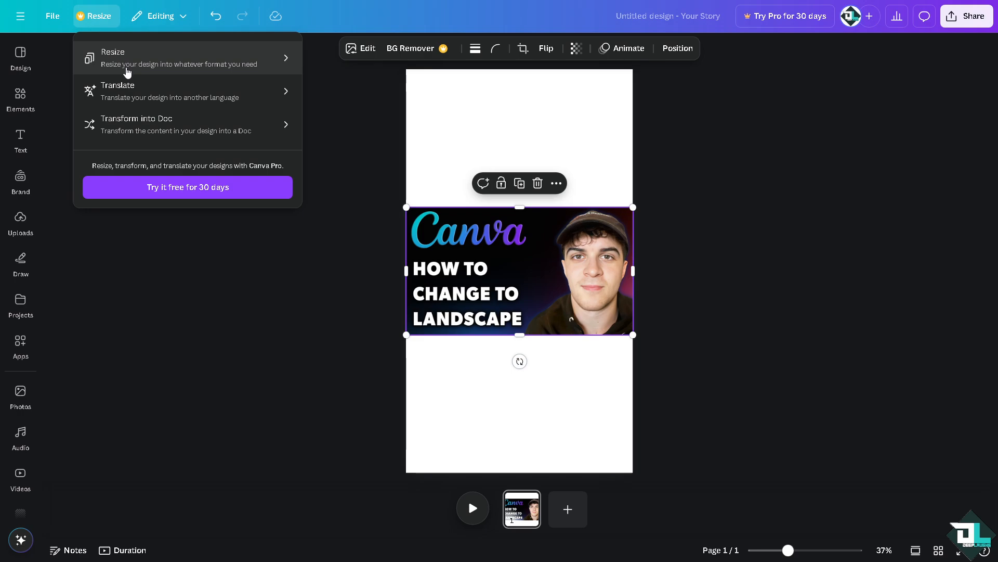
pyautogui.click(212, 69)
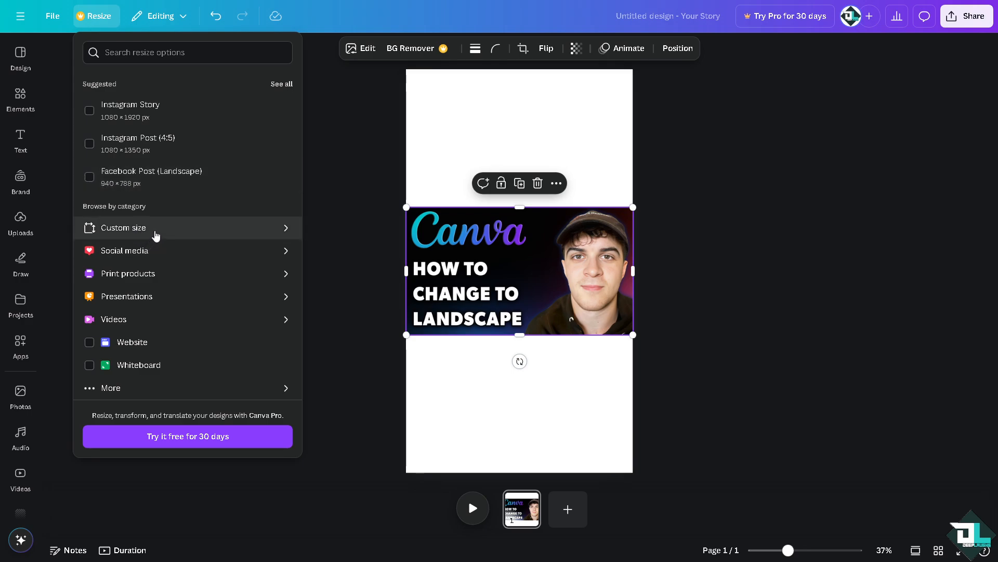
pyautogui.click(156, 235)
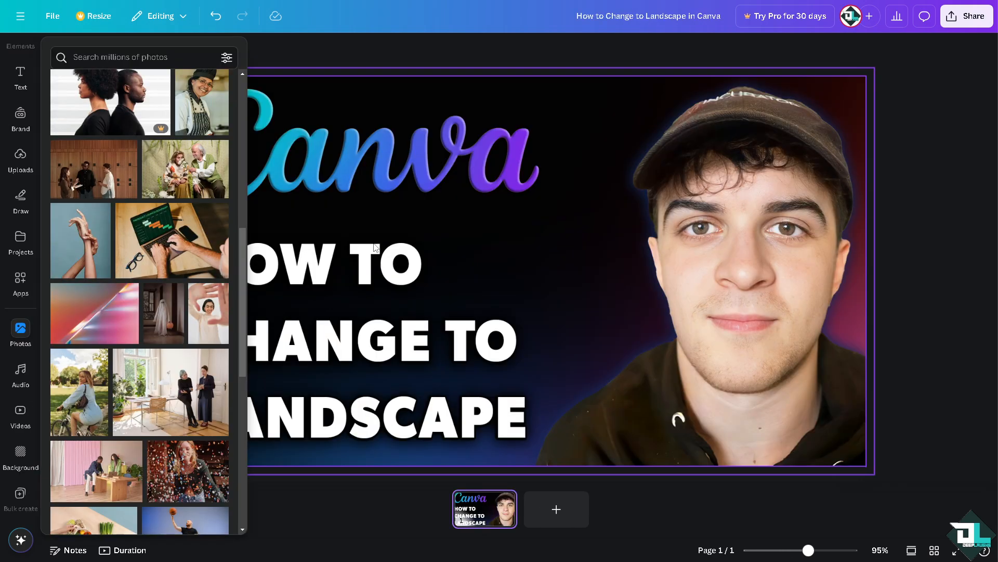
# Add a second page to the "How to Change to Landscape in Canva" design and insert the recently used 15-second spices video.
pyautogui.click(314, 50)
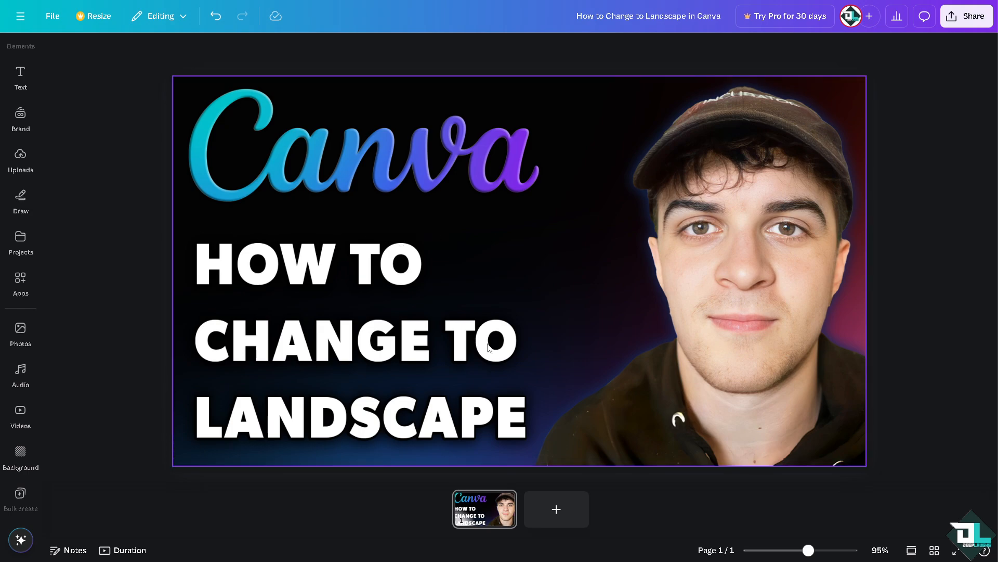
pyautogui.click(557, 509)
pyautogui.click(20, 328)
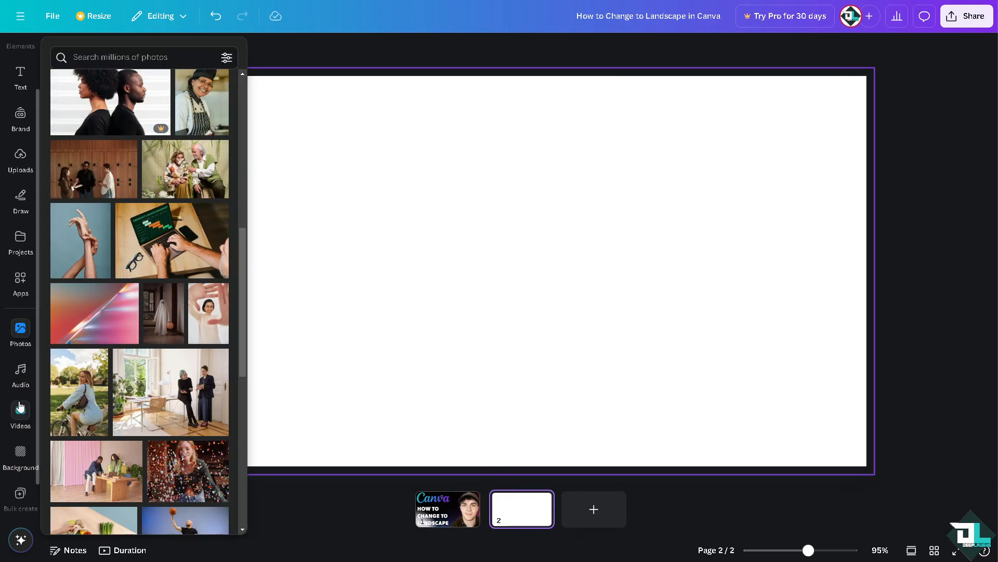
pyautogui.click(20, 408)
pyautogui.click(93, 181)
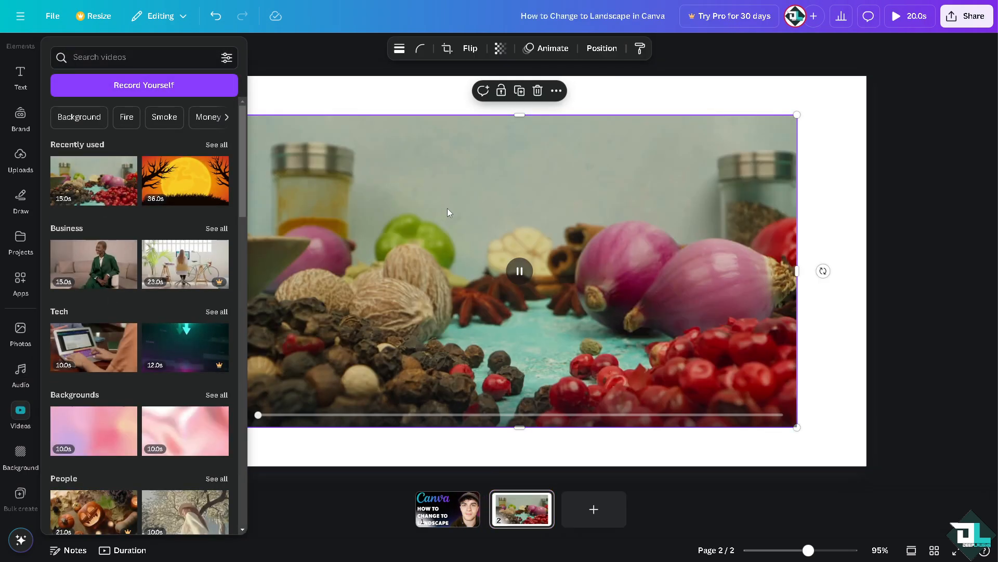
# Align the spices video with the page's upper-left corner and shrink it to about two thirds of the page width.
pyautogui.click(447, 212)
pyautogui.moveTo(686, 216); pyautogui.dragTo(626, 184)
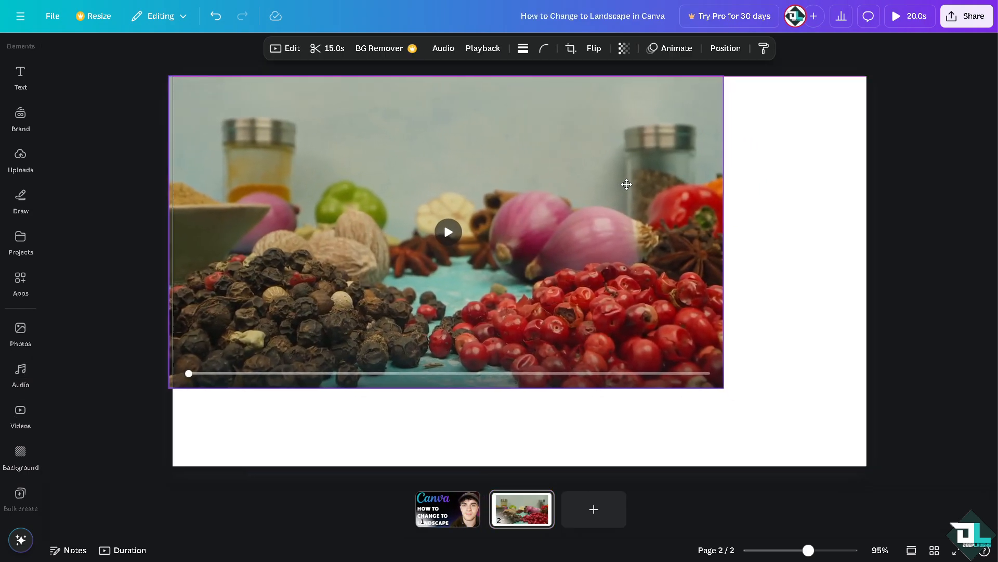
pyautogui.moveTo(723, 388); pyautogui.dragTo(624, 351)
pyautogui.moveTo(541, 220); pyautogui.dragTo(547, 222)
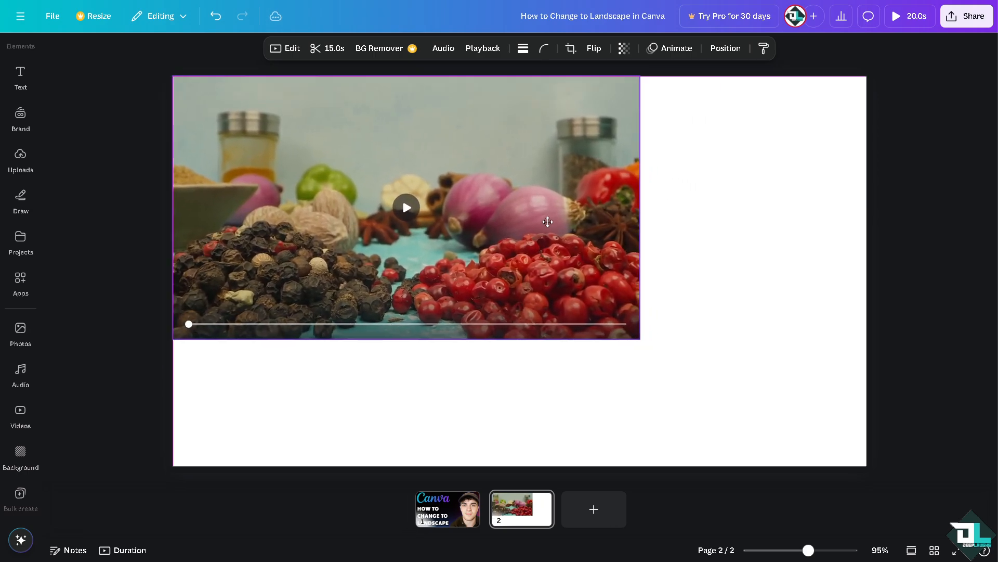
# Insert the People video of the woman under the blossoming tree and fit it beside the spices video at matching height.
pyautogui.click(21, 412)
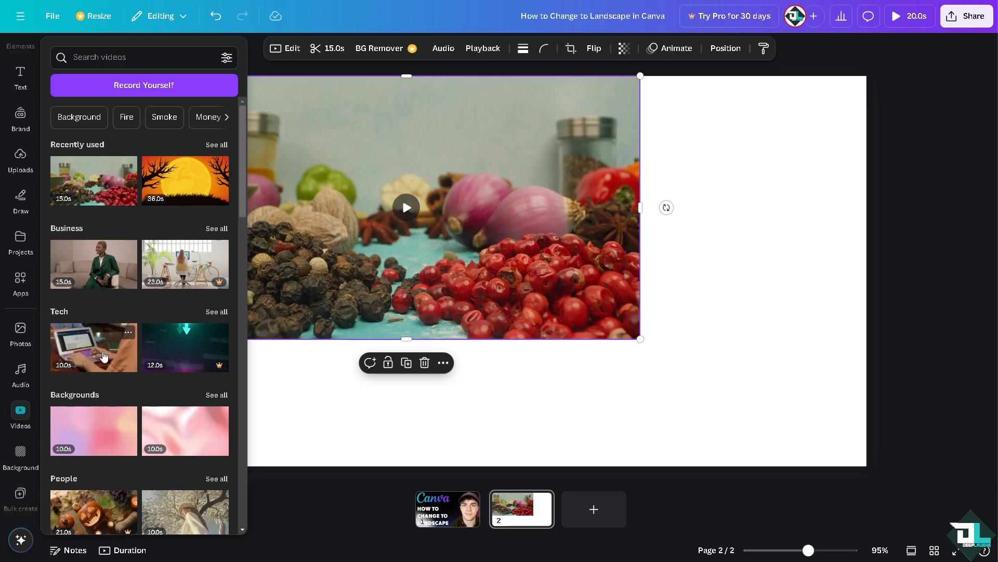
pyautogui.scroll(-2, 104, 356)
pyautogui.click(185, 413)
pyautogui.moveTo(504, 277); pyautogui.dragTo(613, 198)
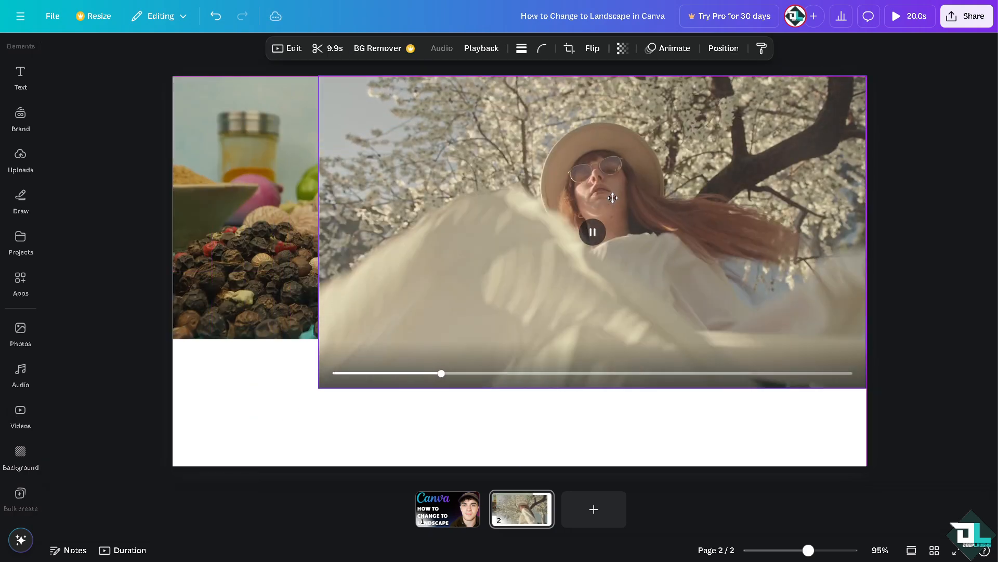
pyautogui.moveTo(319, 388); pyautogui.dragTo(695, 297)
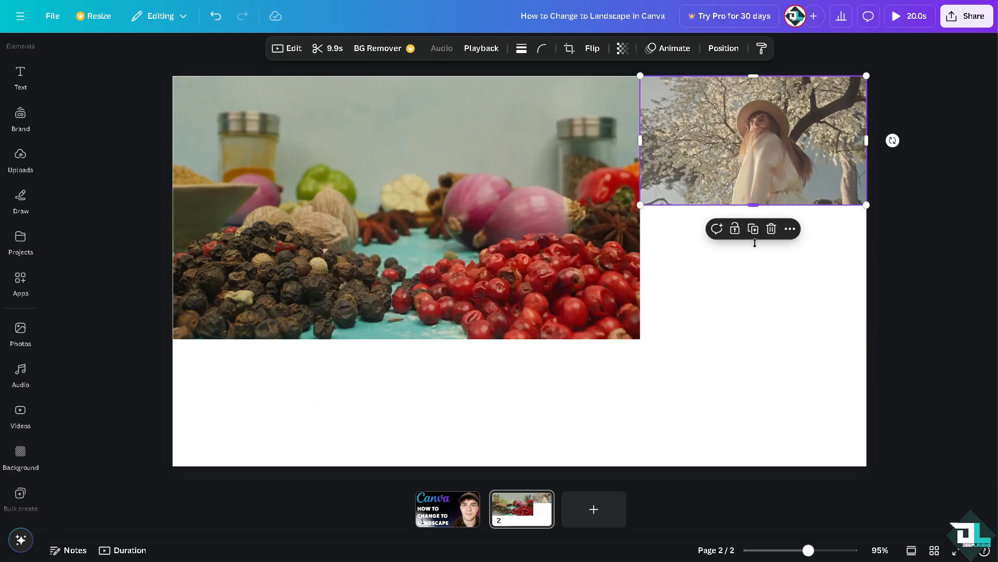
pyautogui.moveTo(755, 243); pyautogui.dragTo(754, 339)
# Insert the uploaded "How to Change to Landscape" image and shrink it into the page's lower-left corner below the spices video.
pyautogui.click(20, 241)
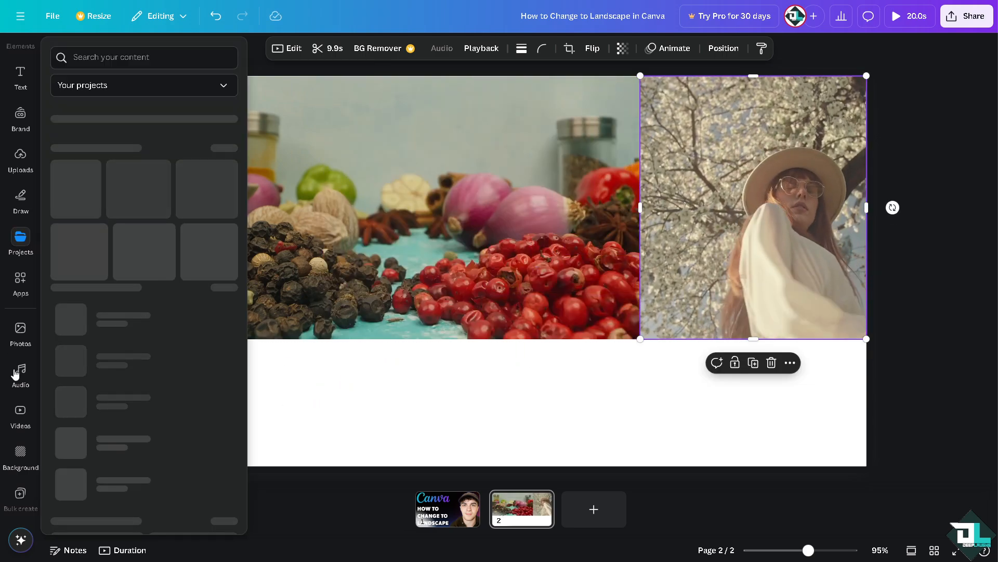
pyautogui.click(21, 332)
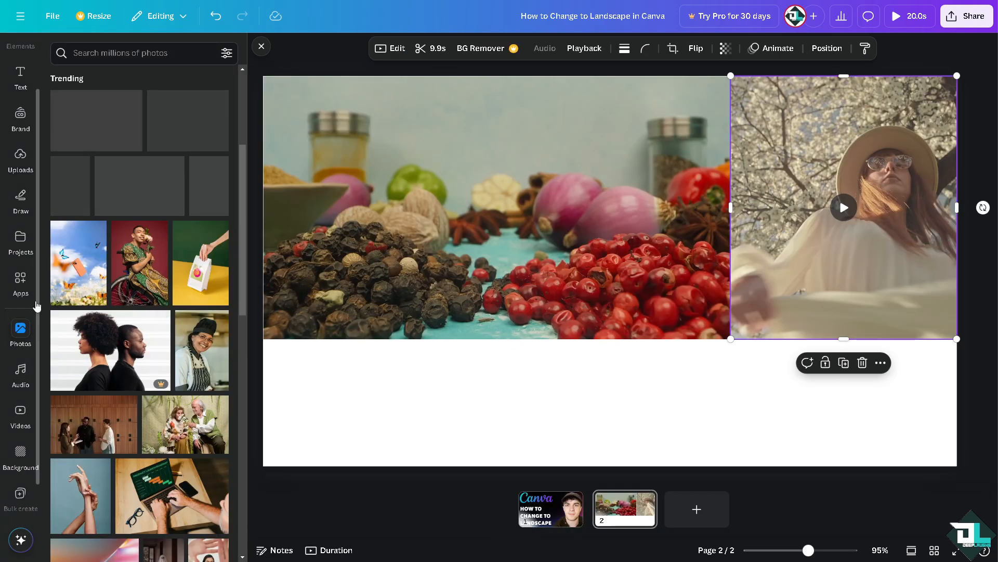
pyautogui.click(20, 159)
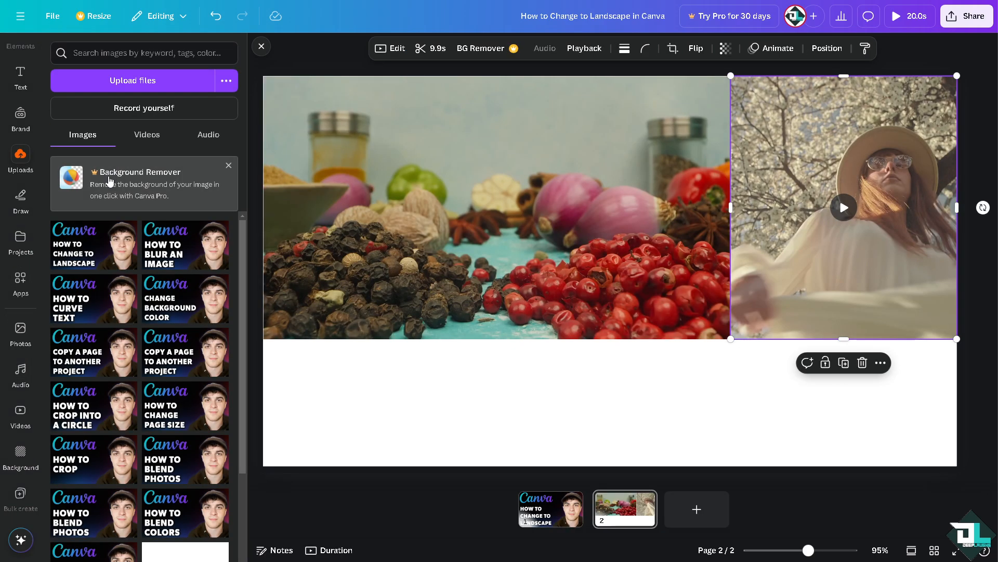
pyautogui.click(87, 237)
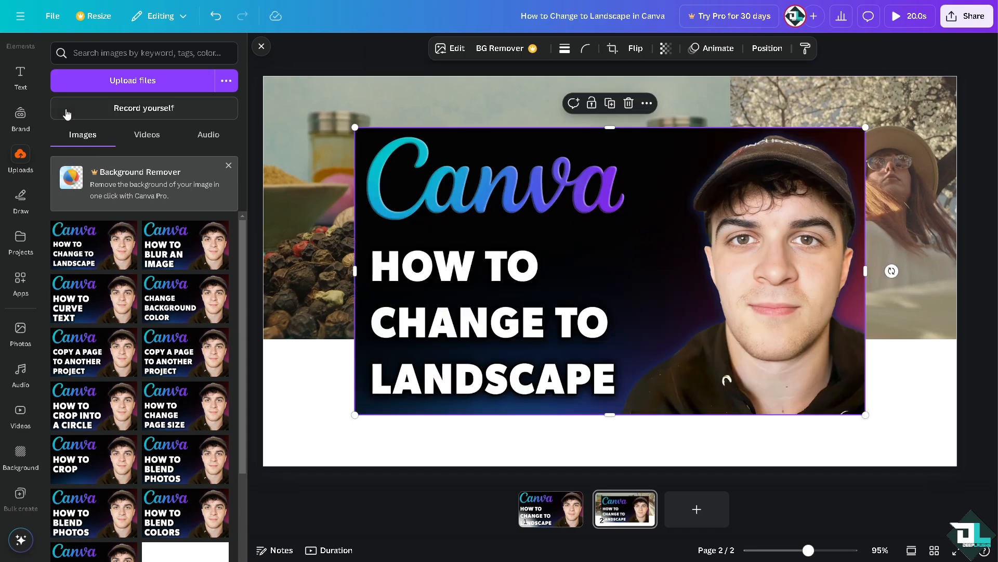
pyautogui.click(21, 405)
pyautogui.moveTo(573, 232); pyautogui.dragTo(519, 277)
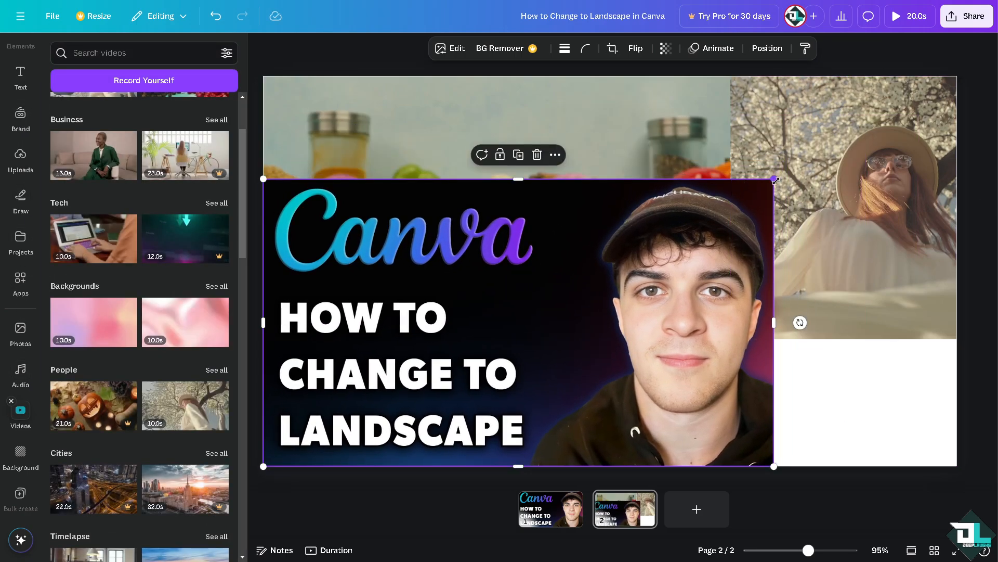
pyautogui.moveTo(775, 181); pyautogui.dragTo(611, 307)
pyautogui.moveTo(516, 361); pyautogui.dragTo(512, 363)
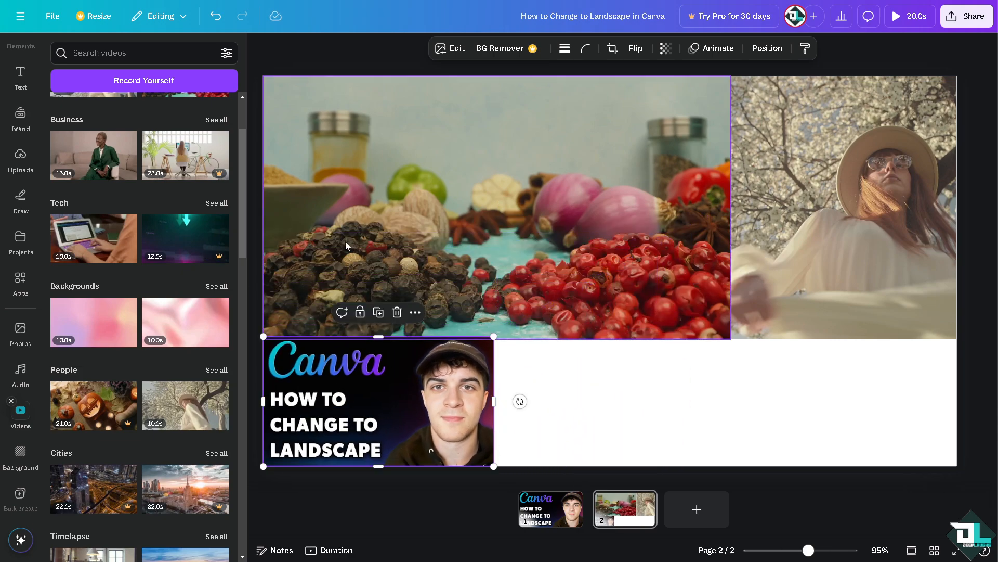
# Insert the Business video of the woman in the green suit and fit it beside the image along the page's lower edge.
pyautogui.click(104, 154)
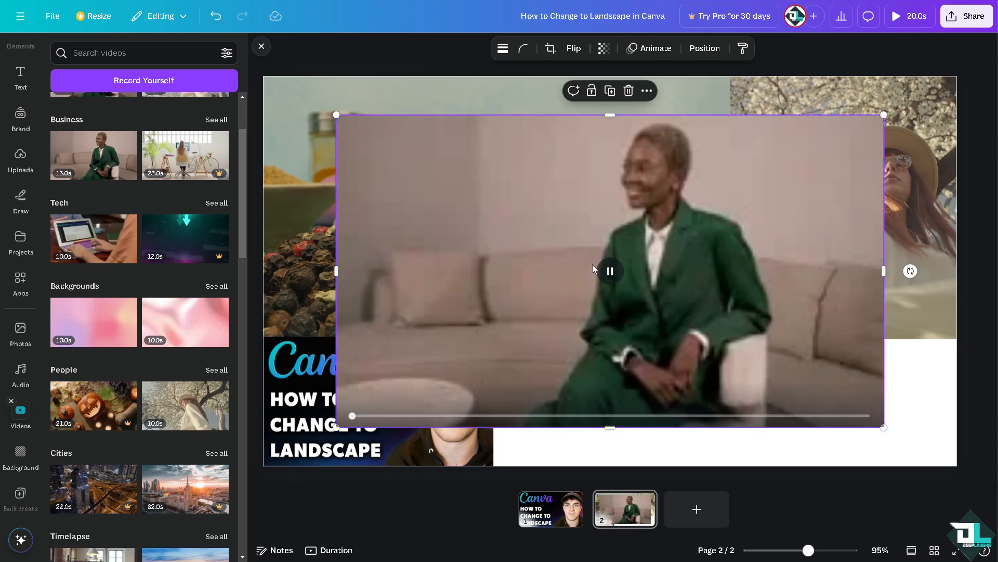
pyautogui.moveTo(559, 253); pyautogui.dragTo(512, 239)
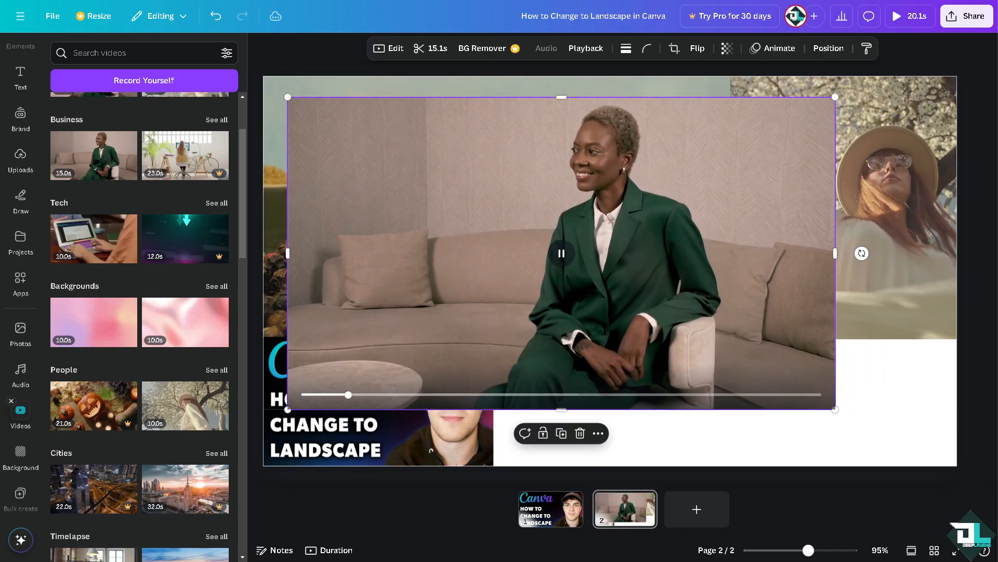
pyautogui.moveTo(835, 412); pyautogui.dragTo(491, 211)
pyautogui.moveTo(327, 165); pyautogui.dragTo(538, 420)
pyautogui.moveTo(694, 353); pyautogui.dragTo(716, 339)
# Apply the recently used blurred colourful lights image as the background of page 2.
pyautogui.scroll(-2, 141, 416)
pyautogui.click(21, 452)
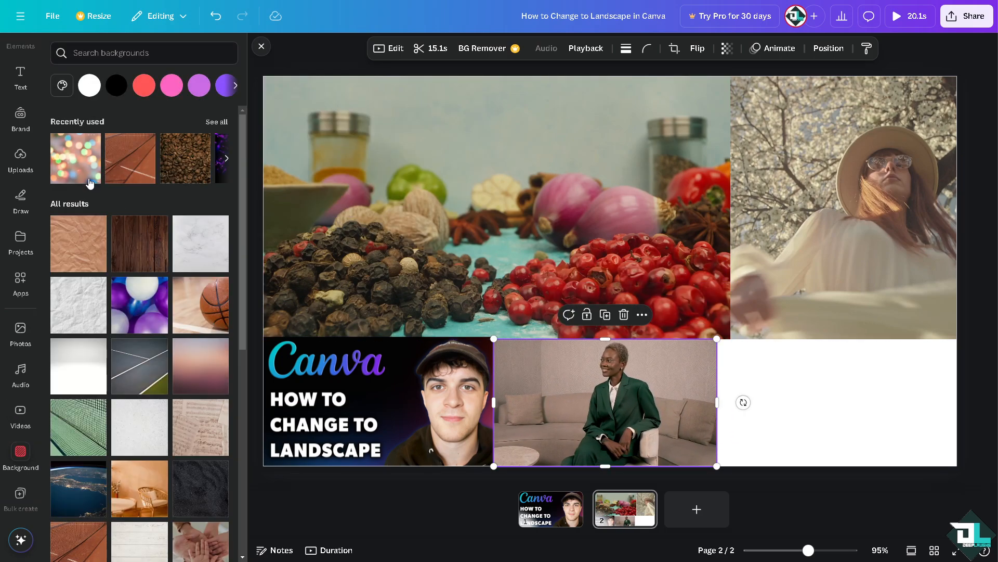
pyautogui.click(85, 151)
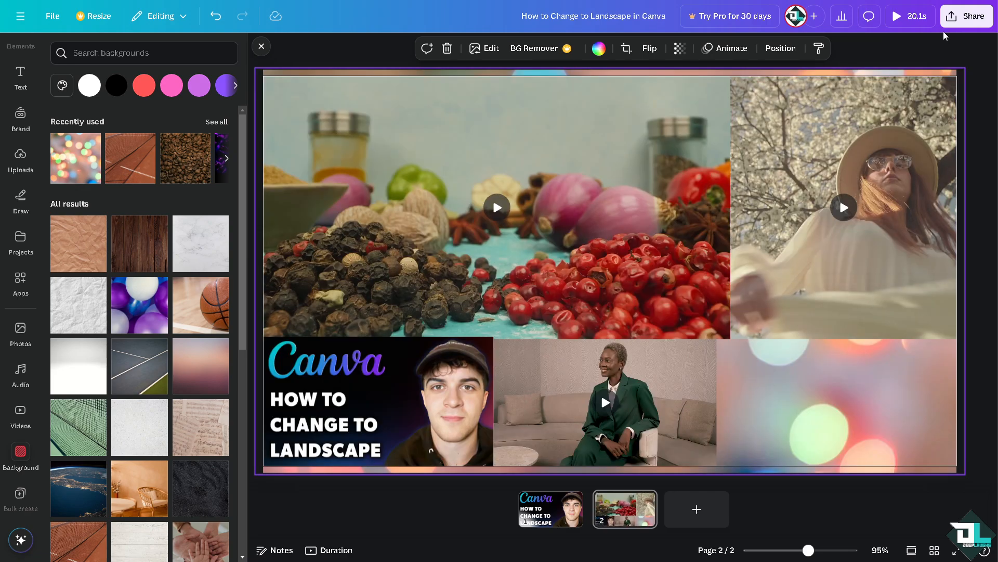
# Open the sharing and export options for the finished design.
pyautogui.click(969, 20)
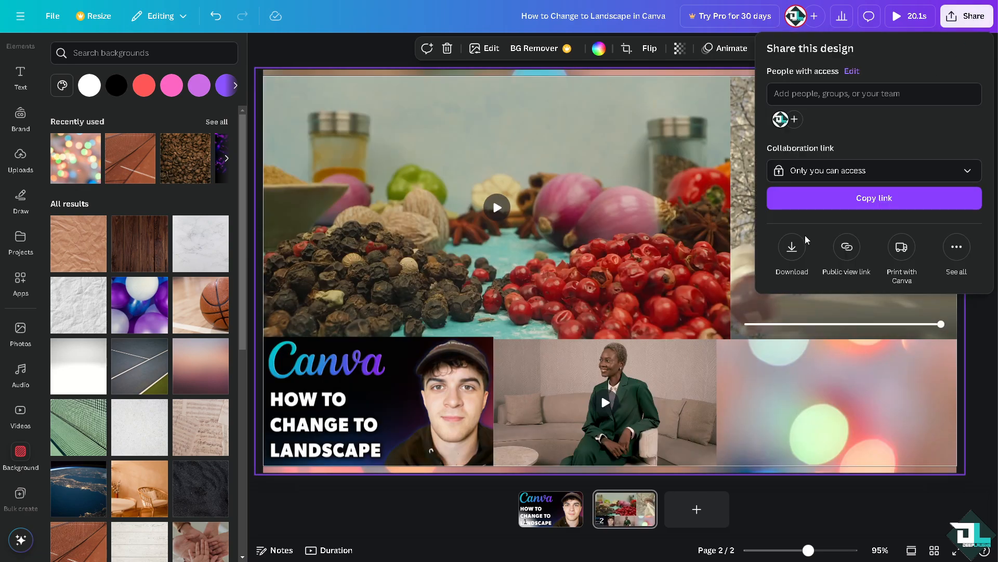